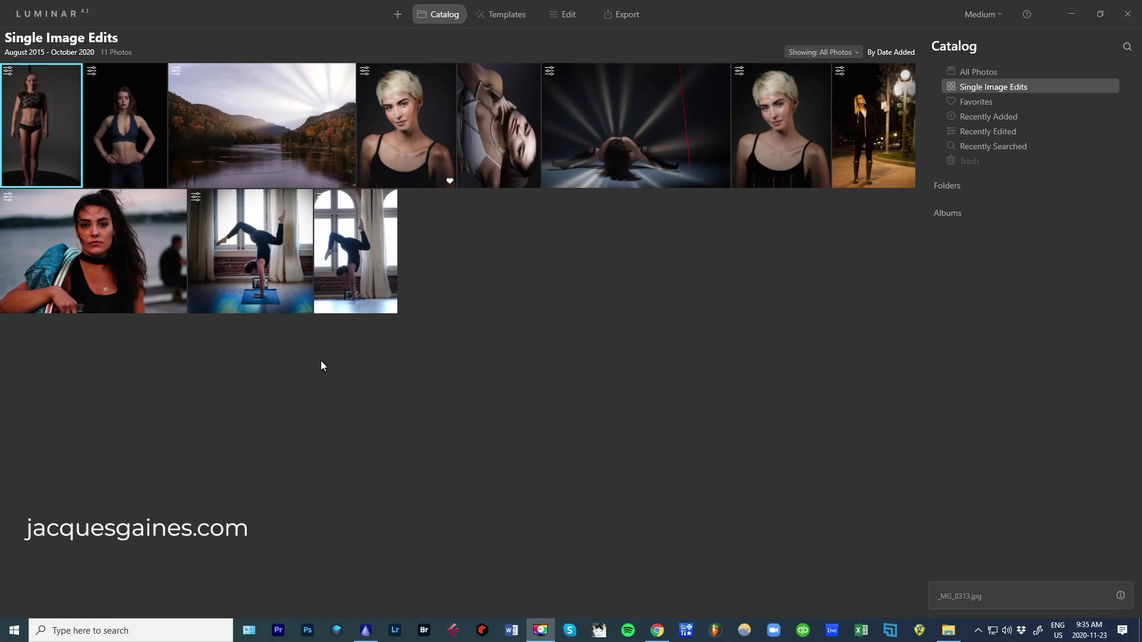
Step: Show the 11-photo Single Image Edits collection in the catalog
left_click(58, 105)
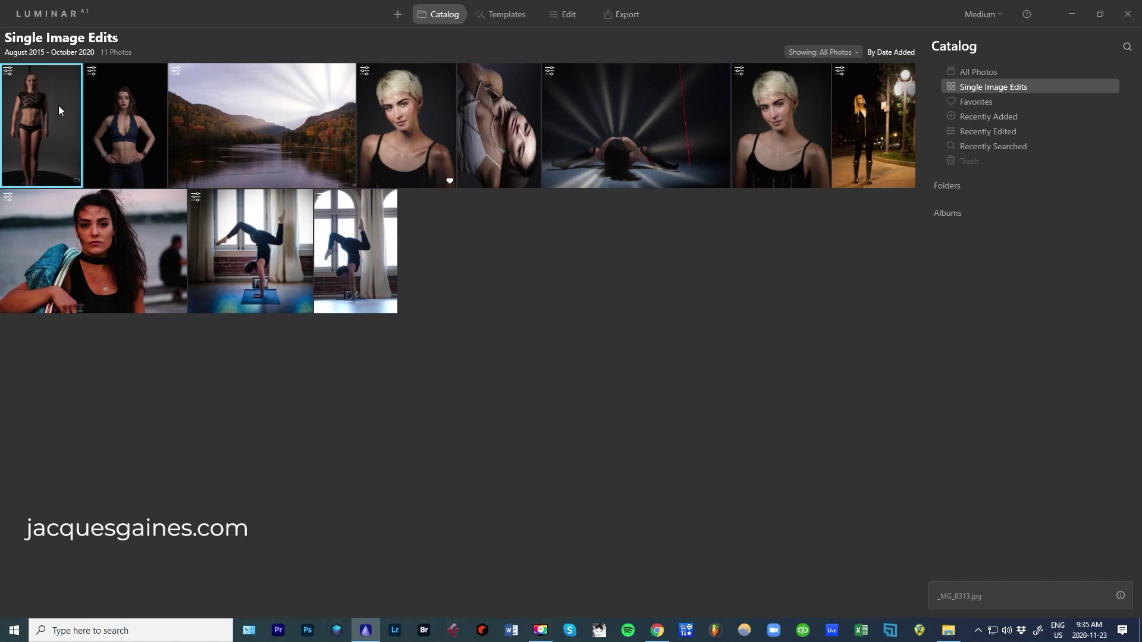
Step: Open _MG_8313.JPG and zoom to 41% to inspect the woman's torso and face
double_click(37, 130)
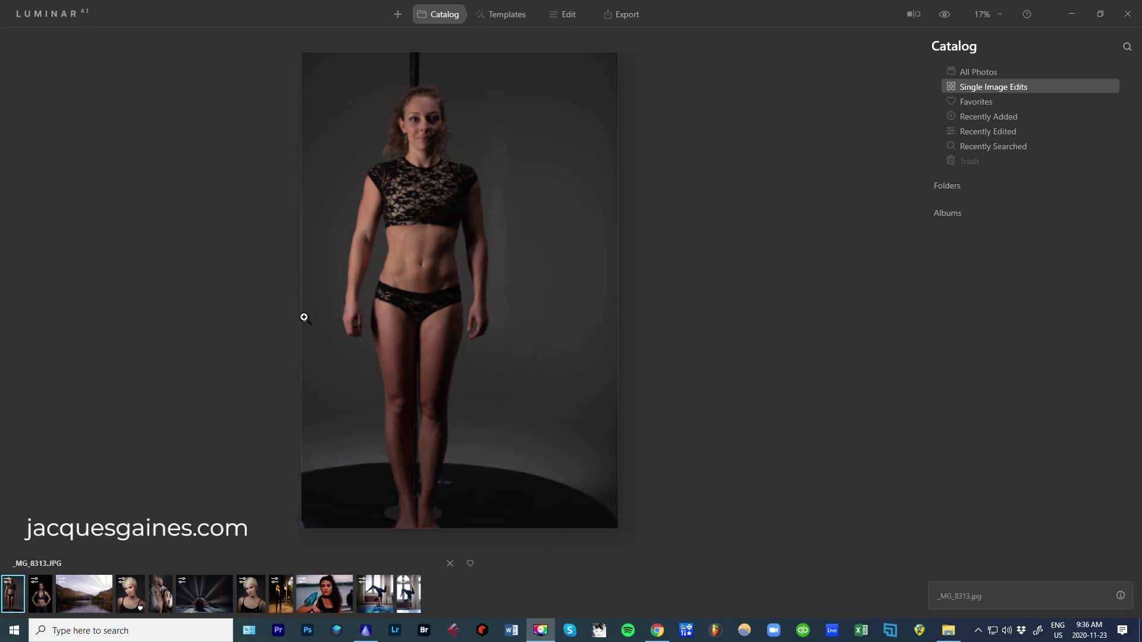
left_click(400, 289)
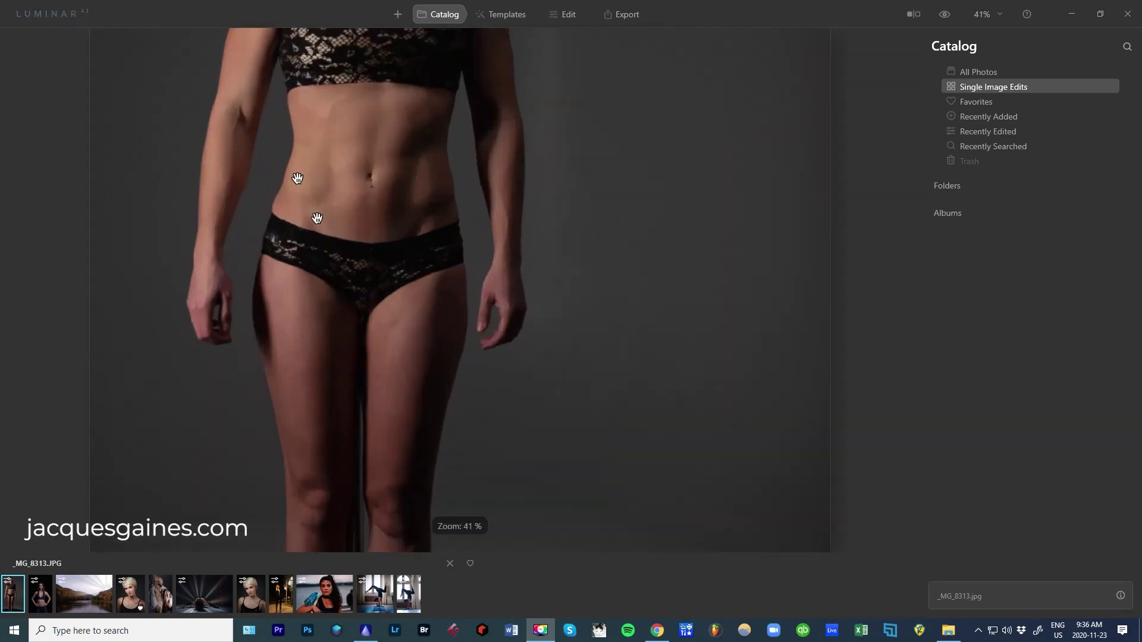
left_click_drag(298, 179, 444, 305)
left_click_drag(286, 176, 332, 92)
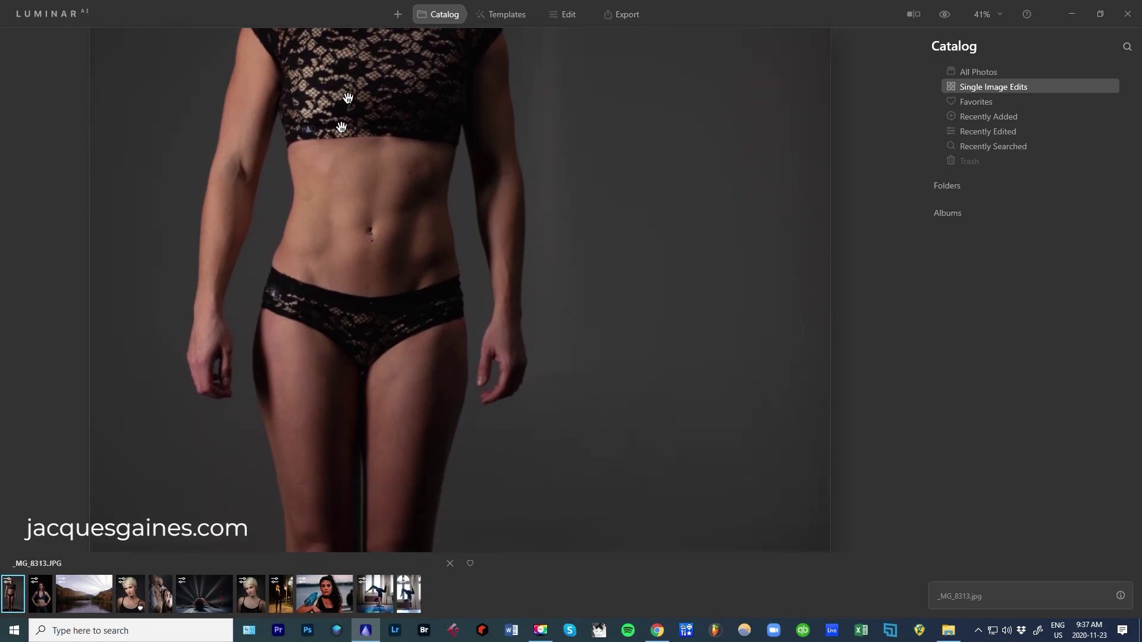
Step: Zoom back out to 17% and bring the portrait into Edit
scroll(335, 234, "down", 2)
scroll(372, 293, "down", 3)
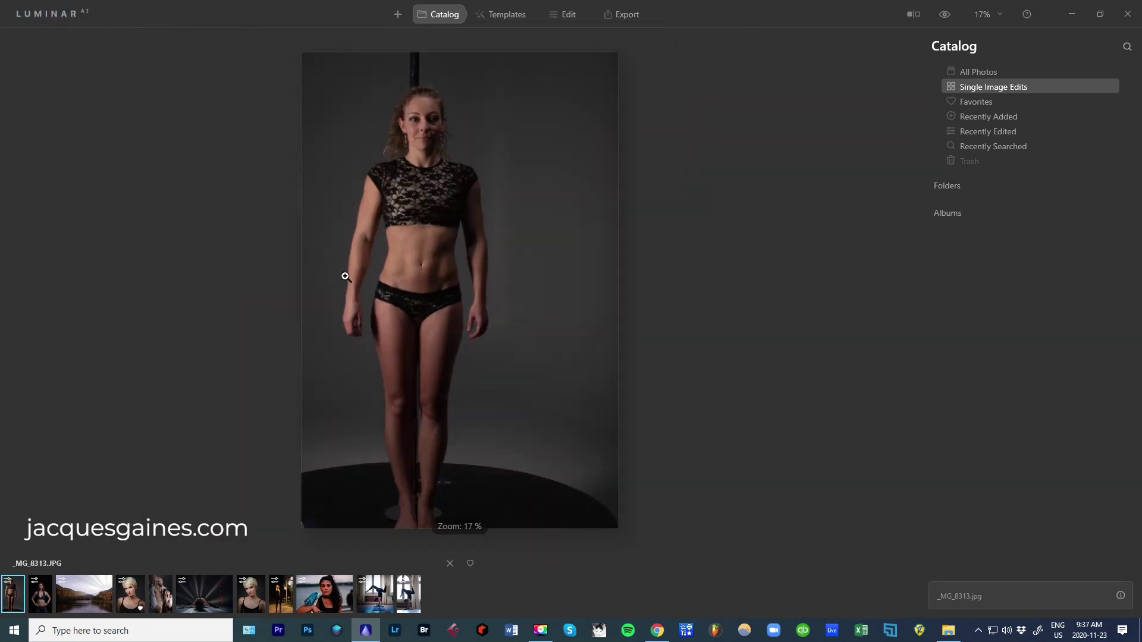
left_click(558, 15)
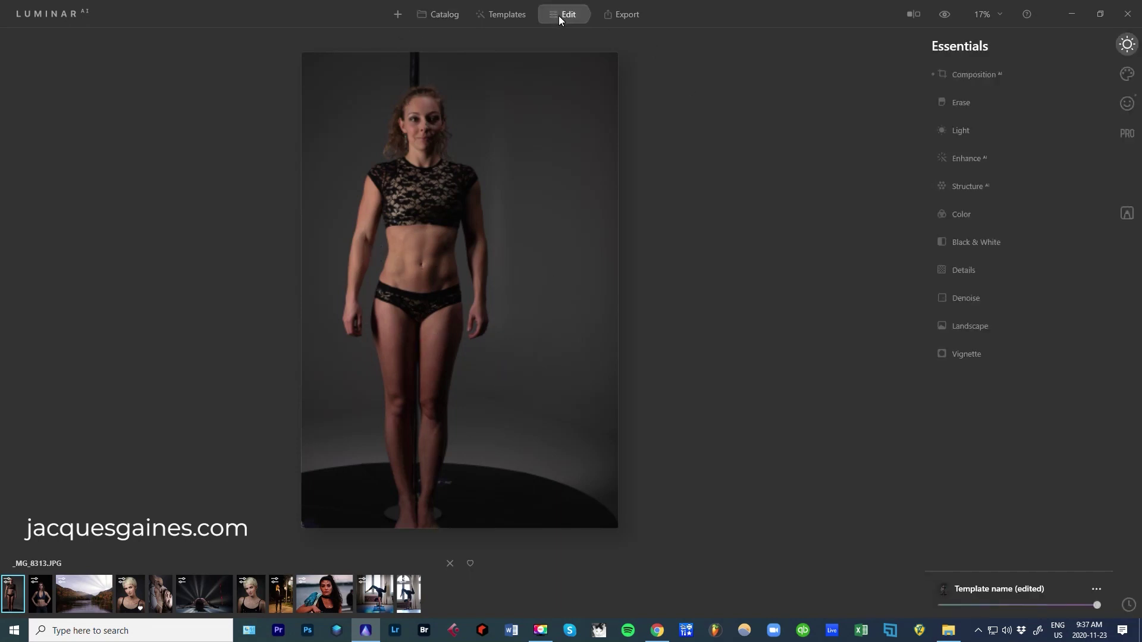
Step: Crop the portrait to a 2:3 frame around the woman with Composition AI, then zoom to fill
left_click(971, 77)
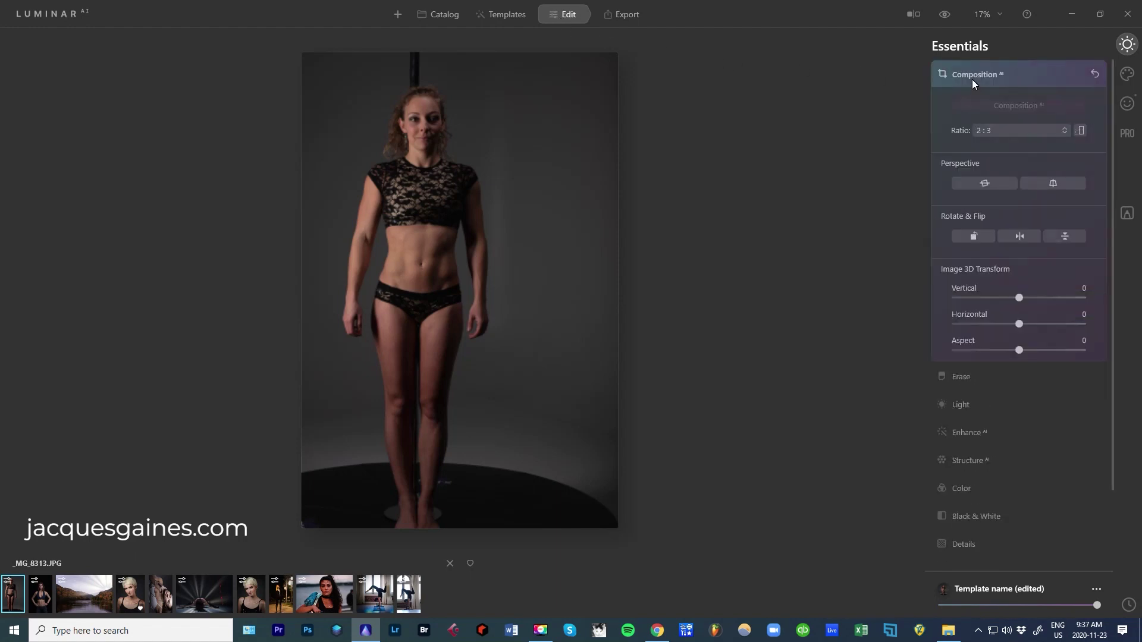
left_click_drag(434, 202, 432, 161)
left_click_drag(324, 102, 346, 97)
left_click_drag(479, 275, 418, 256)
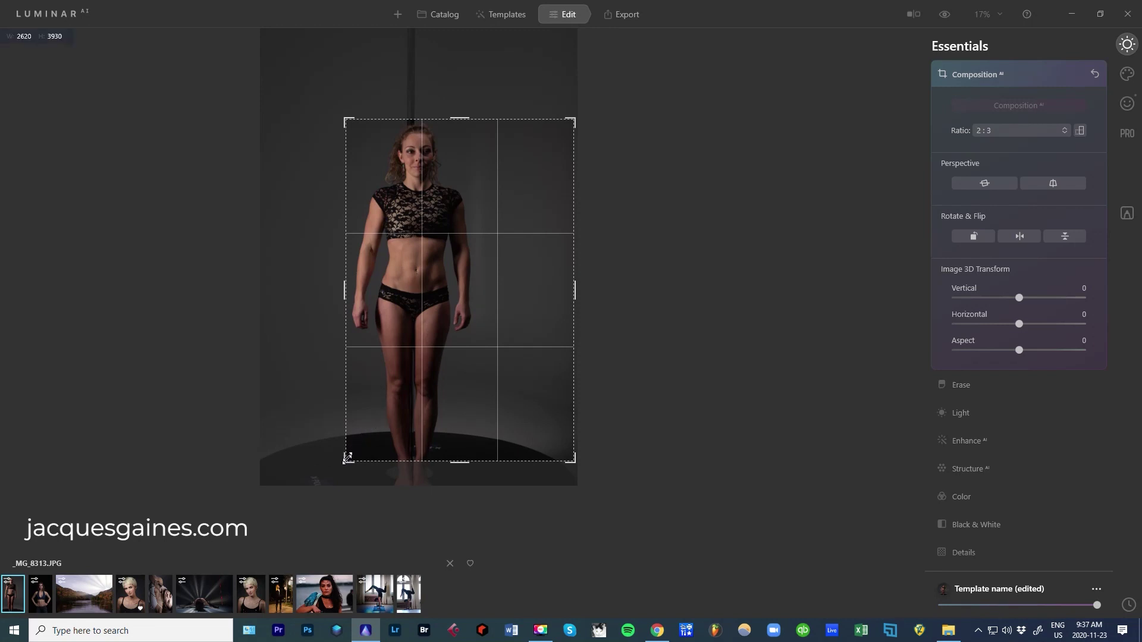
left_click_drag(348, 458, 339, 471)
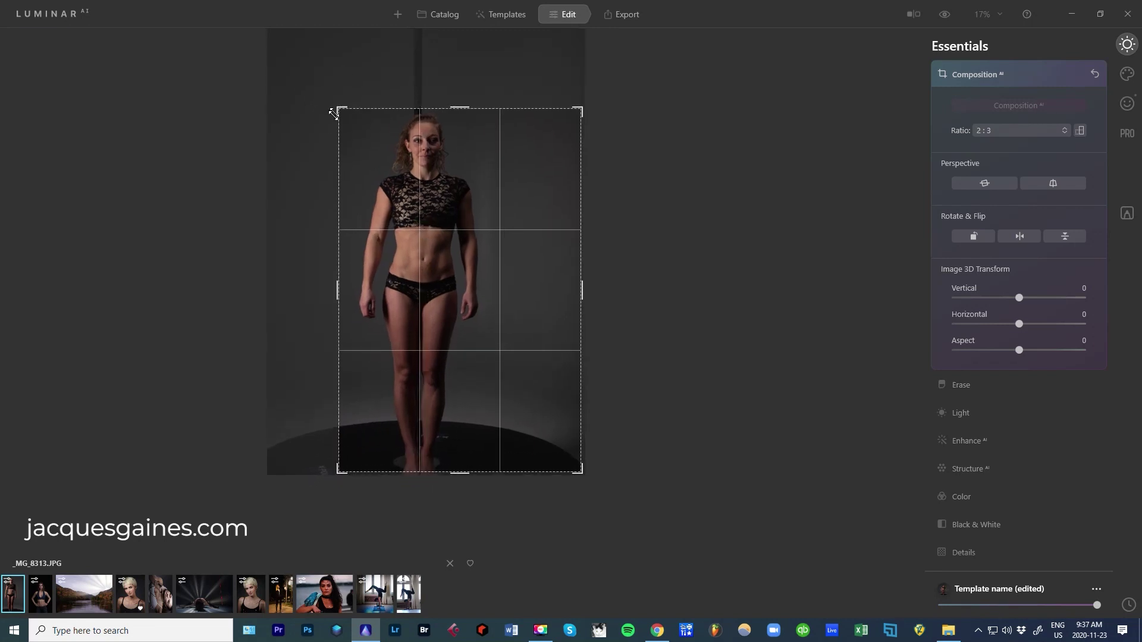
mouse_move(336, 107)
left_mouse_down()
mouse_move(331, 96)
mouse_move(344, 112)
mouse_move(323, 93)
left_mouse_up()
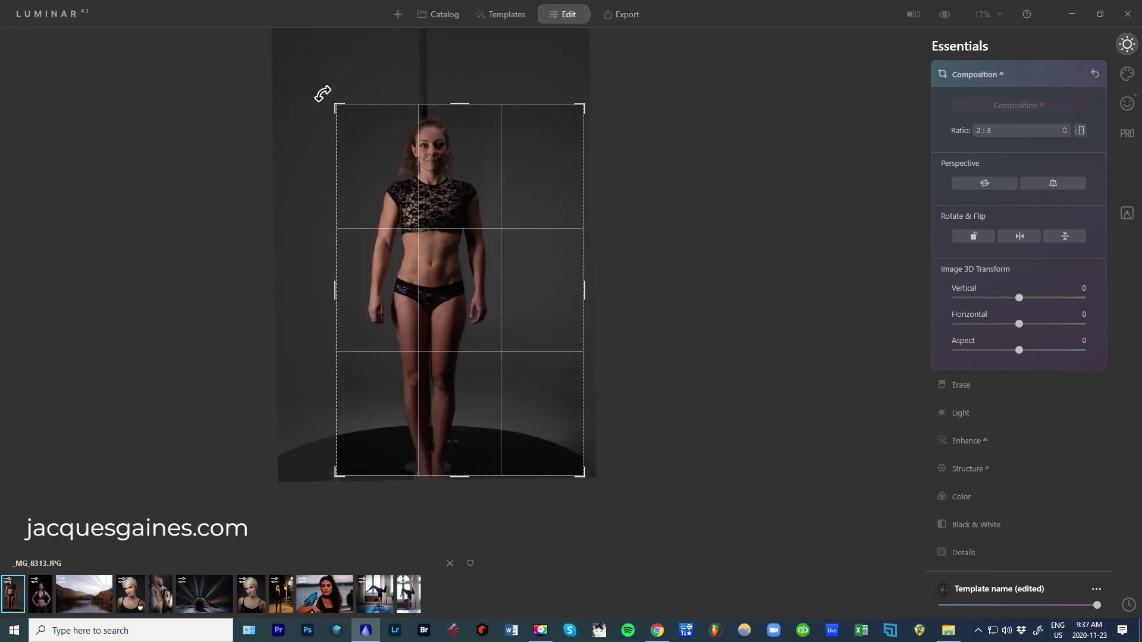
key("Return")
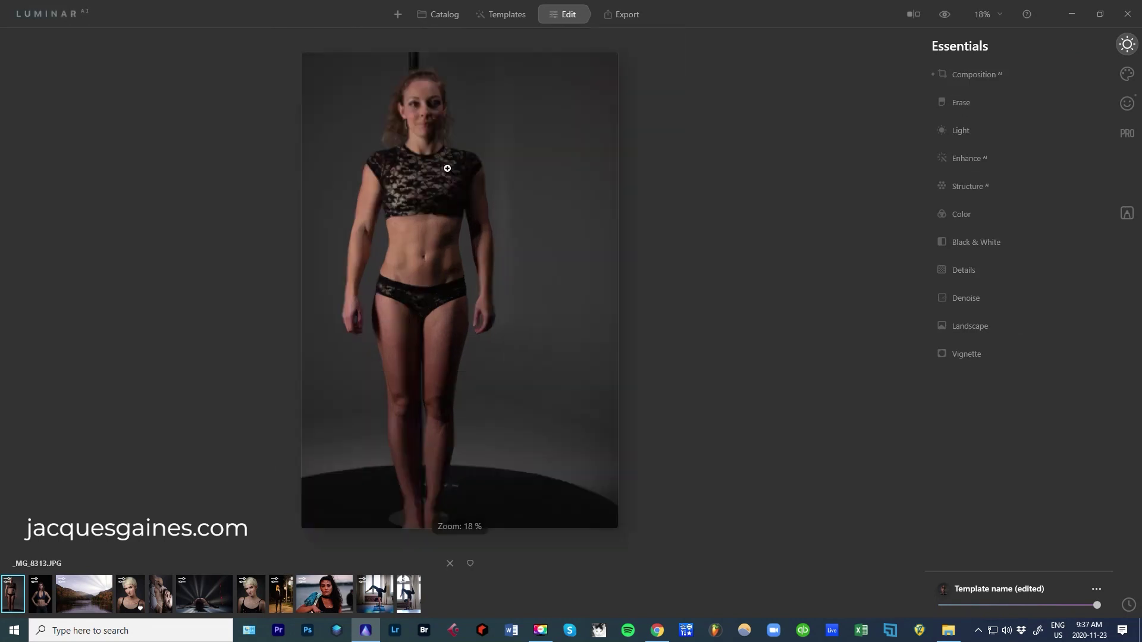
key("ctrl+equal")
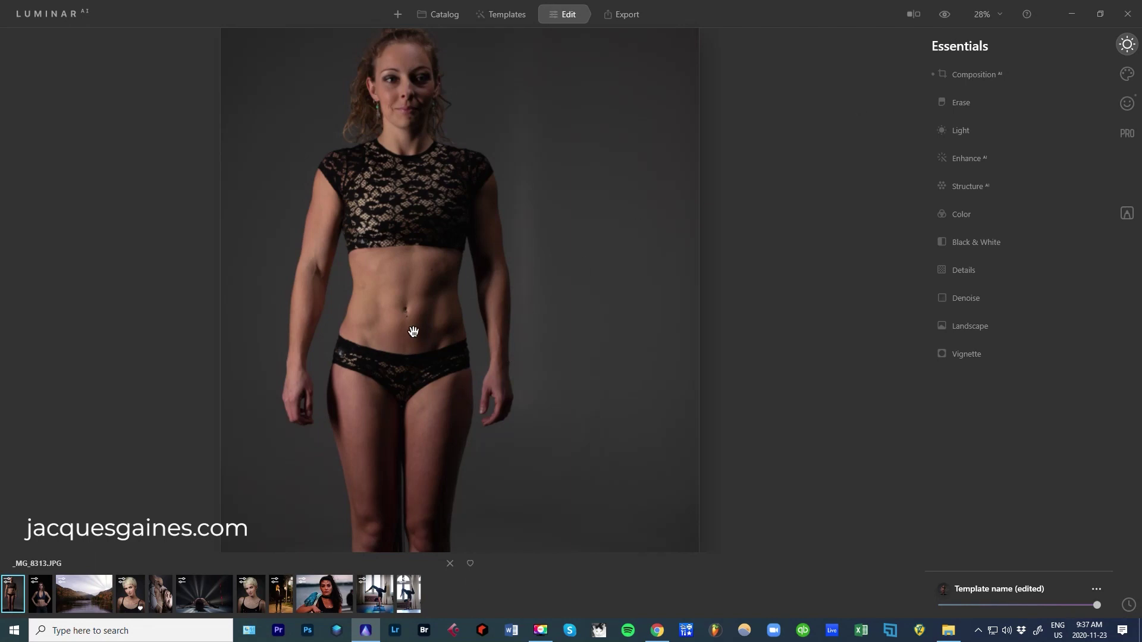
Step: In Portrait > Body AI, try Shape values from 9 to 33, settling near 4, and raise Abdomen
left_click(1128, 104)
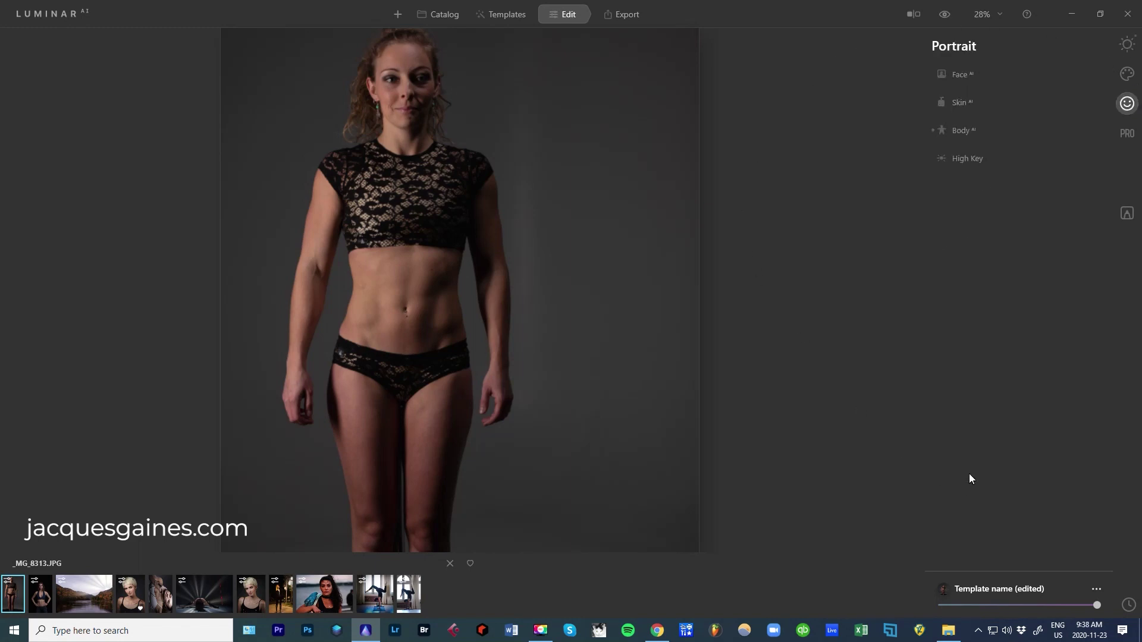
left_click(955, 134)
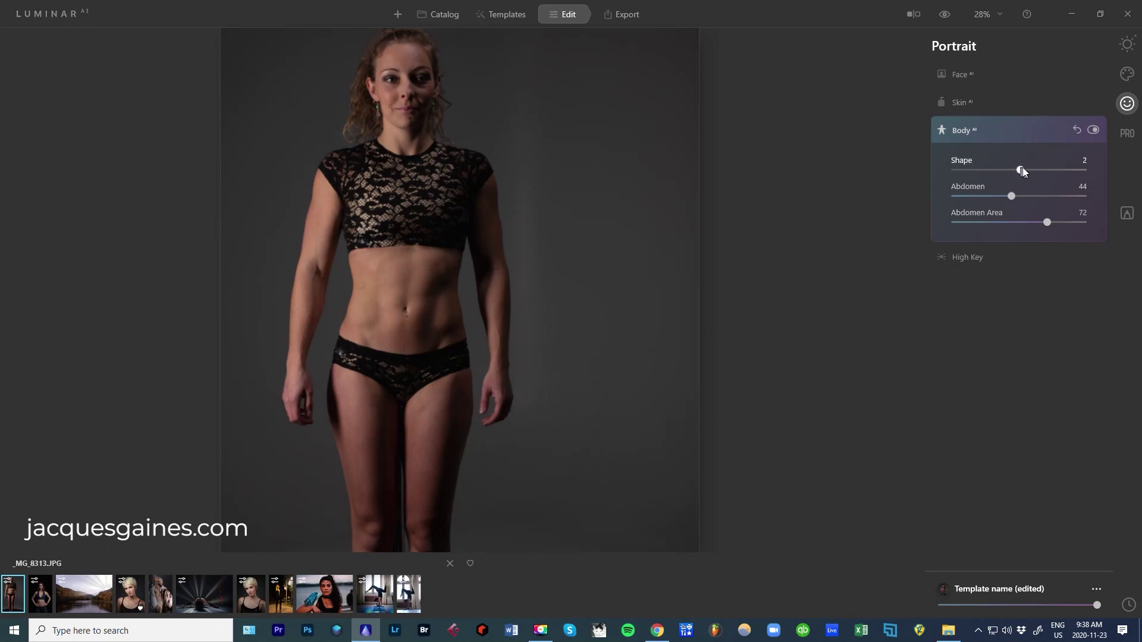
left_click_drag(1022, 171, 1030, 171)
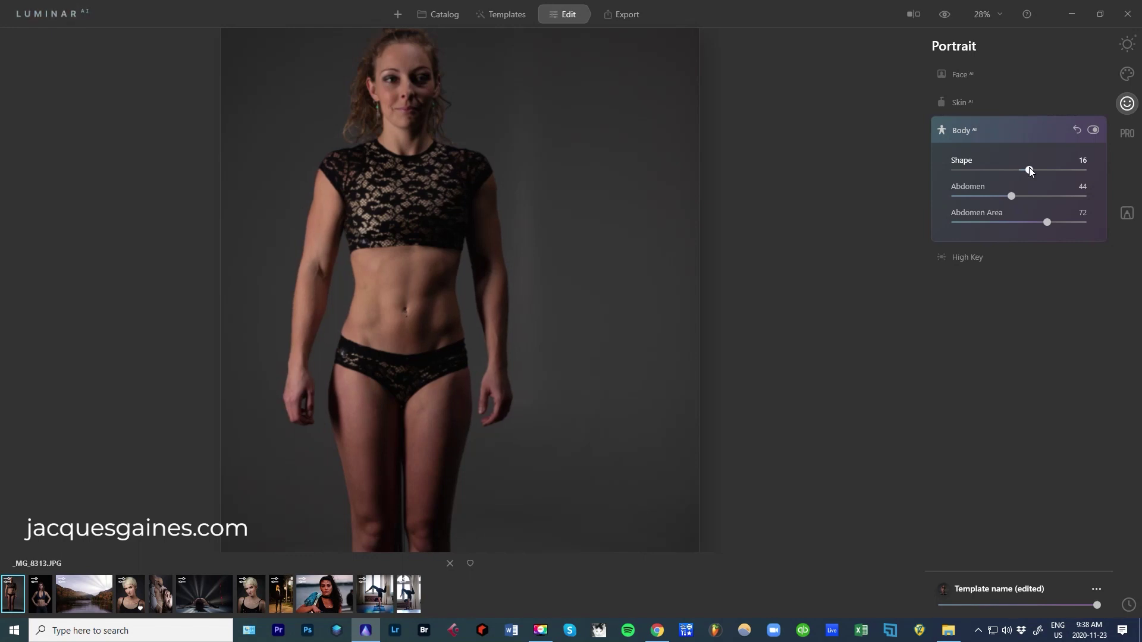
left_click_drag(1031, 169, 1036, 170)
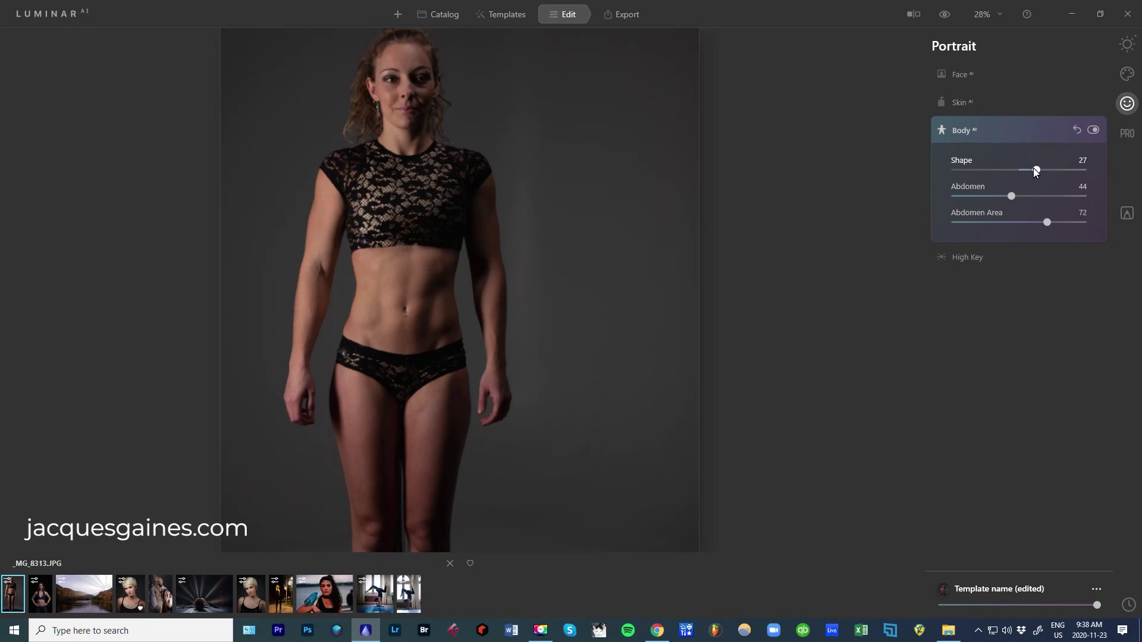
left_click_drag(1036, 171, 1024, 171)
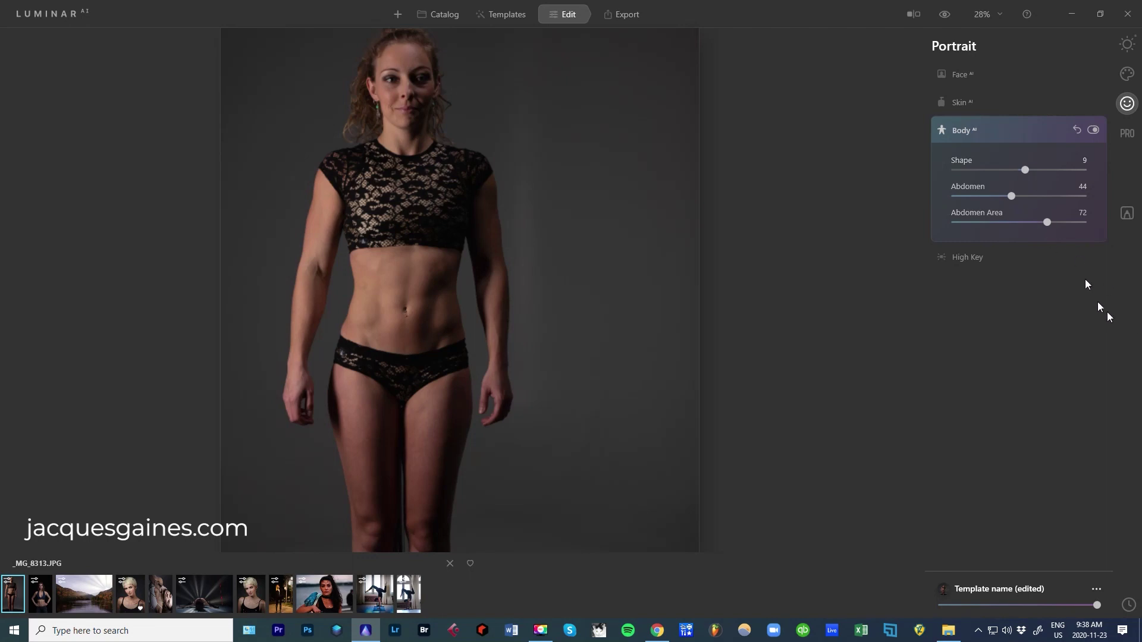
mouse_move(1021, 171)
left_mouse_down()
mouse_move(1041, 171)
mouse_move(1022, 171)
left_mouse_up()
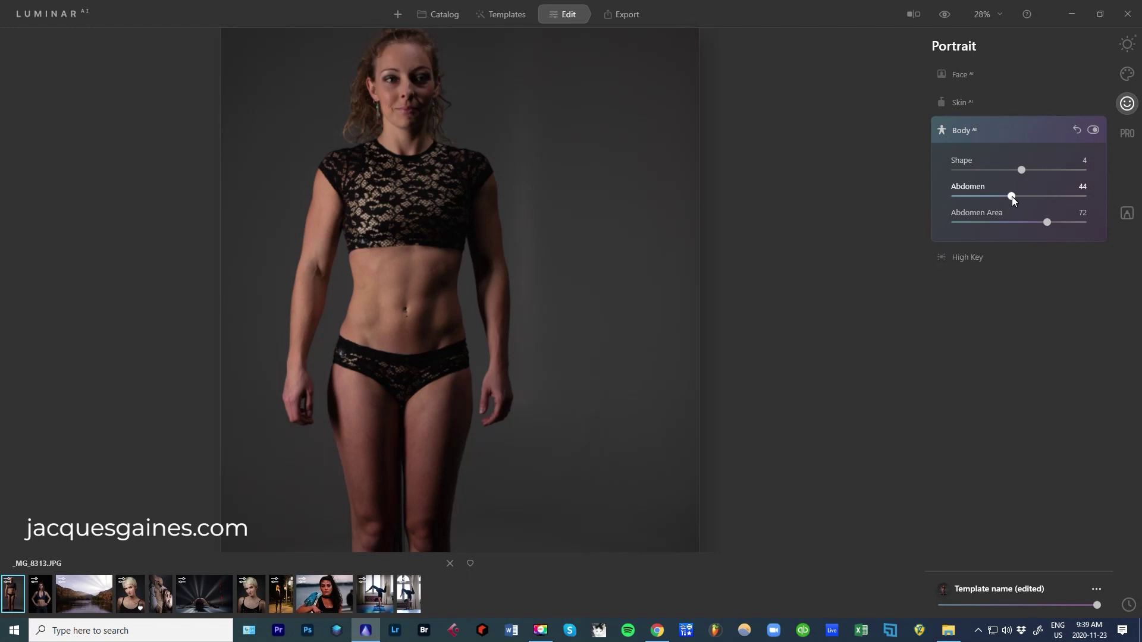
left_click_drag(1011, 197, 1035, 196)
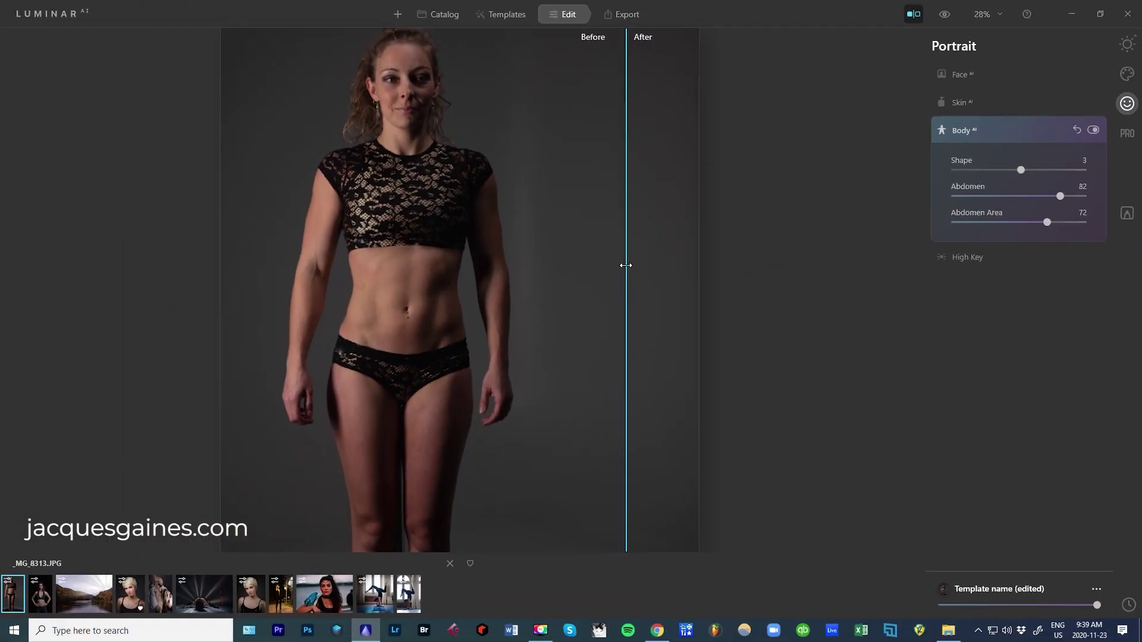
Step: Check the body in the Before/After split view and raise Shape to 32
left_click_drag(626, 265, 597, 218)
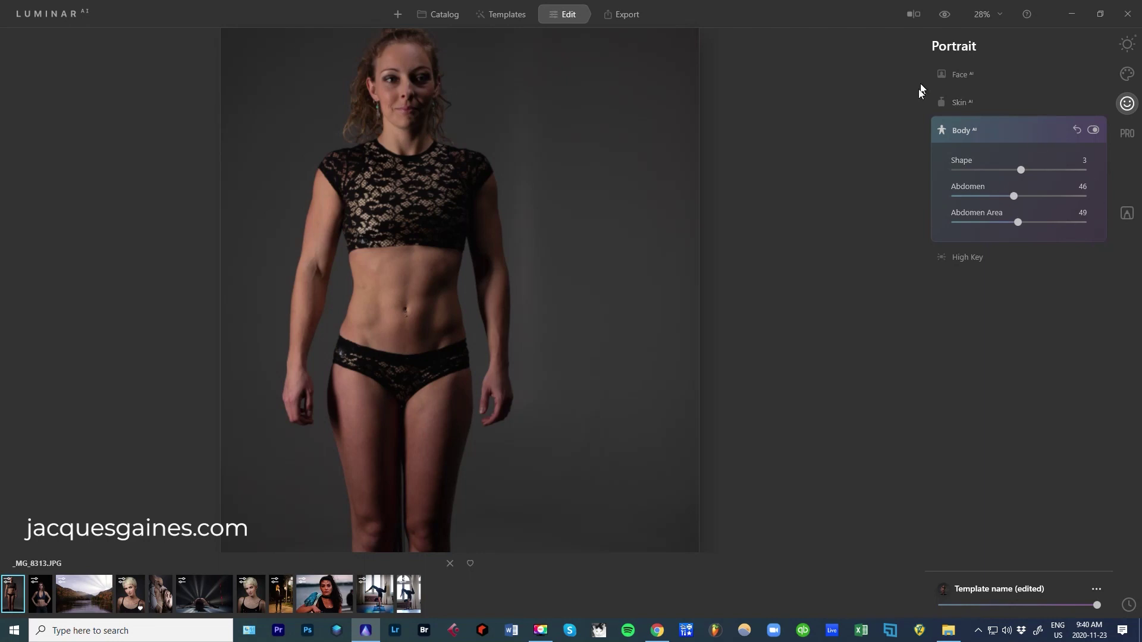
left_click_drag(1017, 167, 1039, 172)
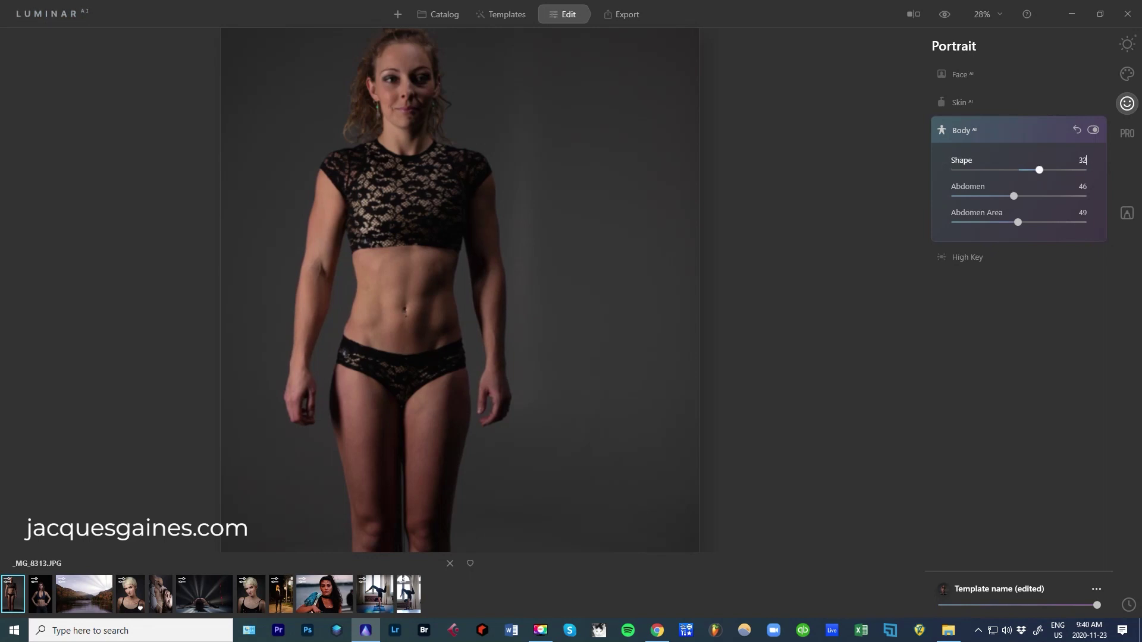
Step: Reset Shape to 0 and set Abdomen to 0, then back up to 47
double_click(1087, 166)
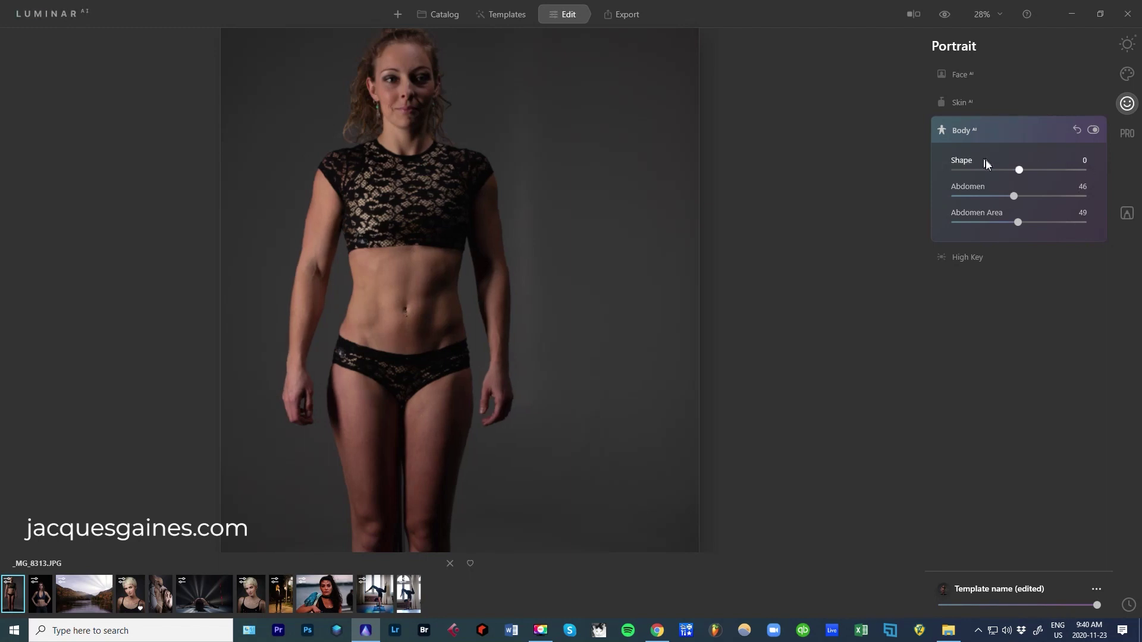
left_click_drag(1014, 196, 953, 197)
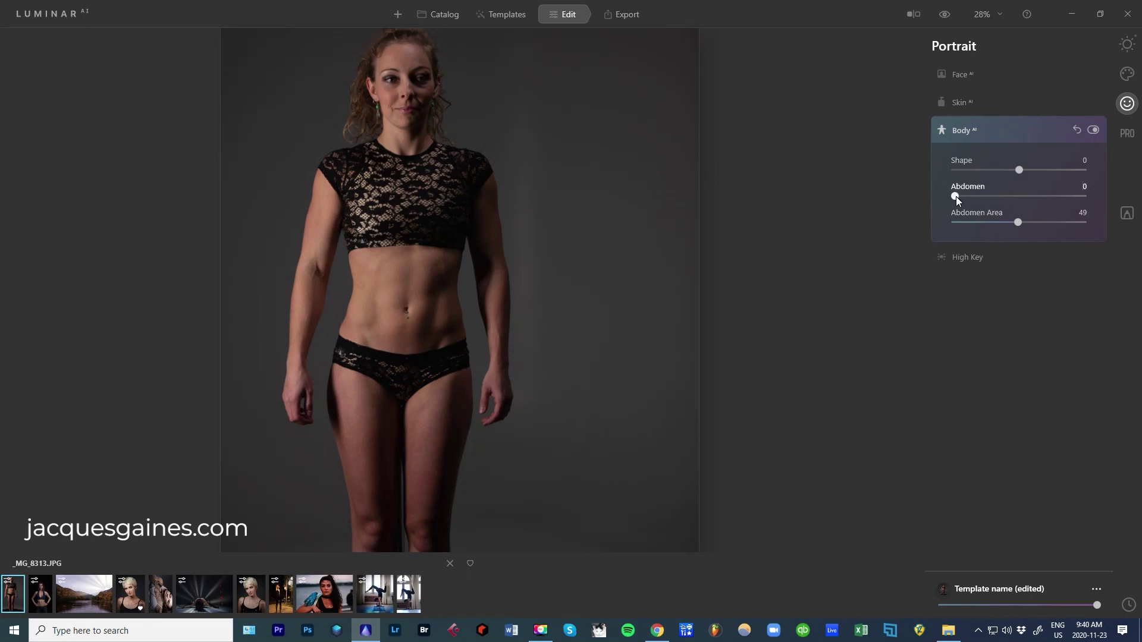
left_click_drag(955, 196, 1002, 196)
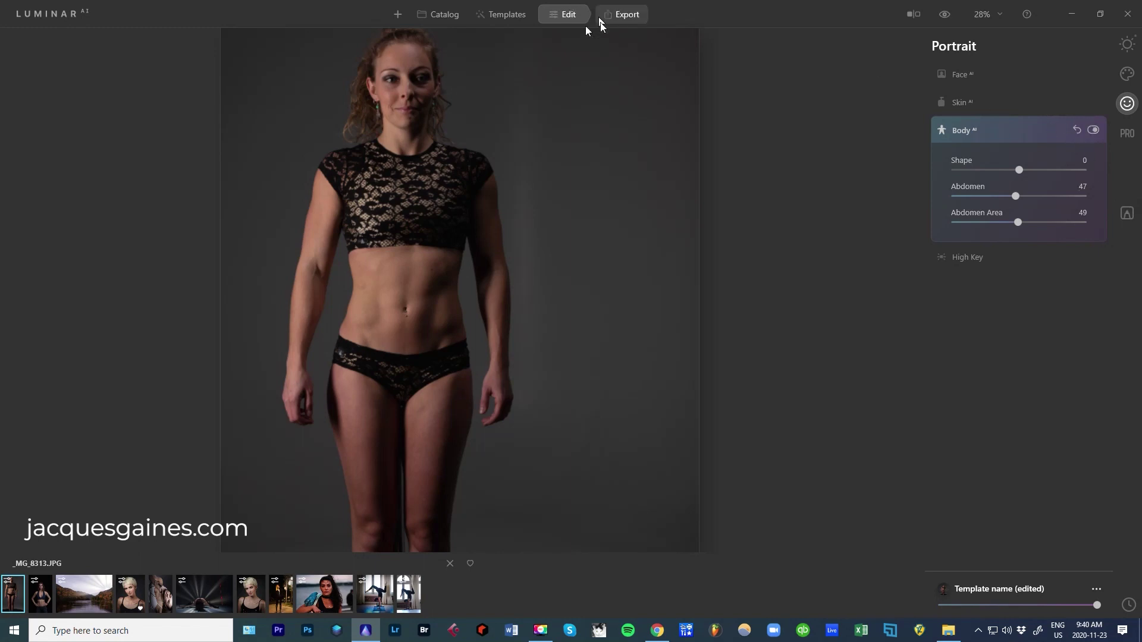
Step: Review the result in Before/After compare, then return to the catalog and select _MG_0028
left_click(912, 14)
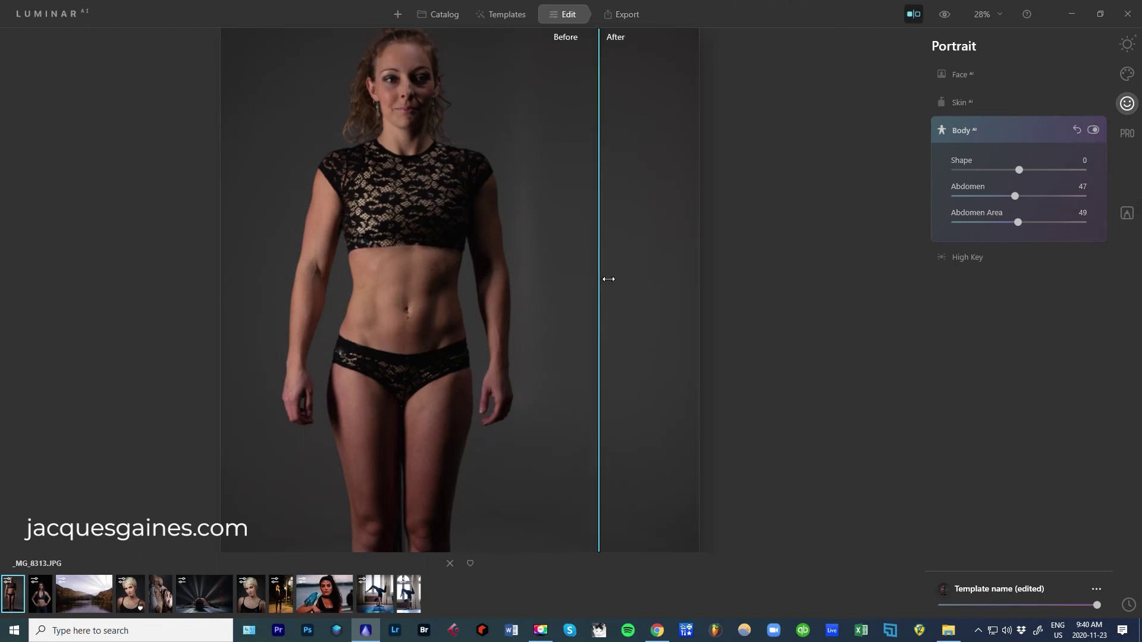
left_click_drag(599, 281, 610, 248)
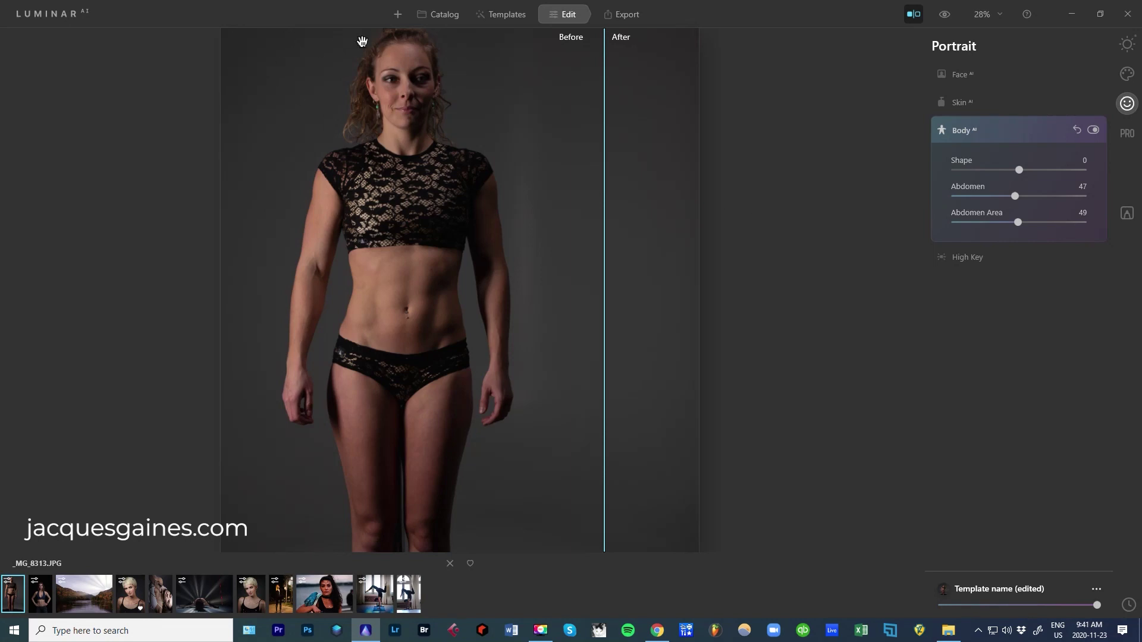
left_click(452, 24)
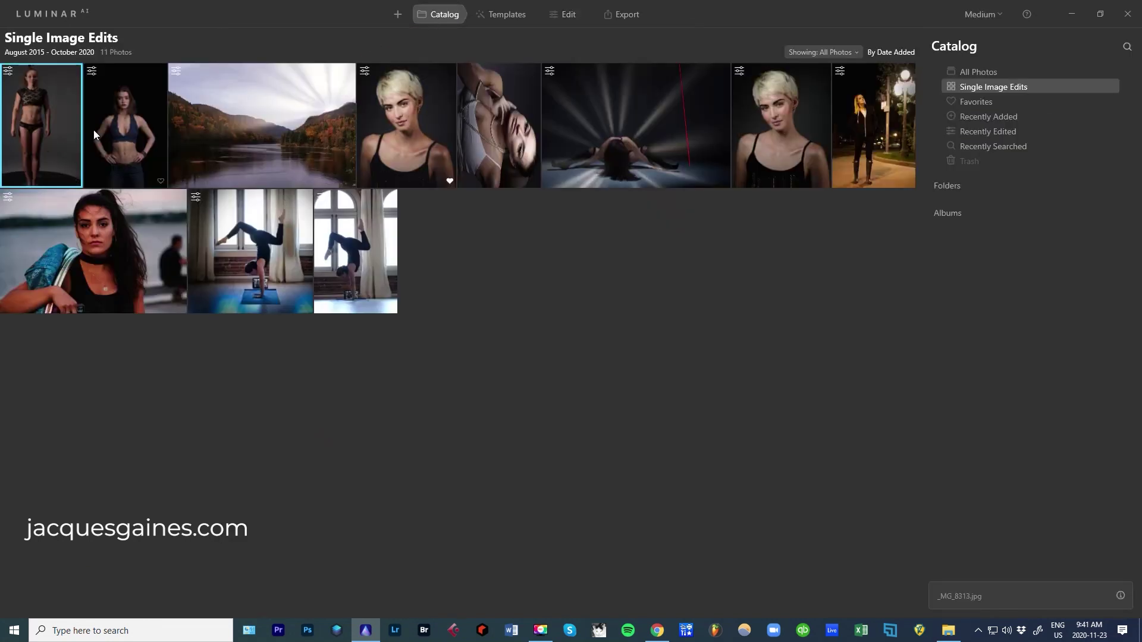
left_click(116, 126)
Step: Open _MG_0028.JPG in Edit and tighten and slightly rotate its crop with Composition AI
double_click(117, 126)
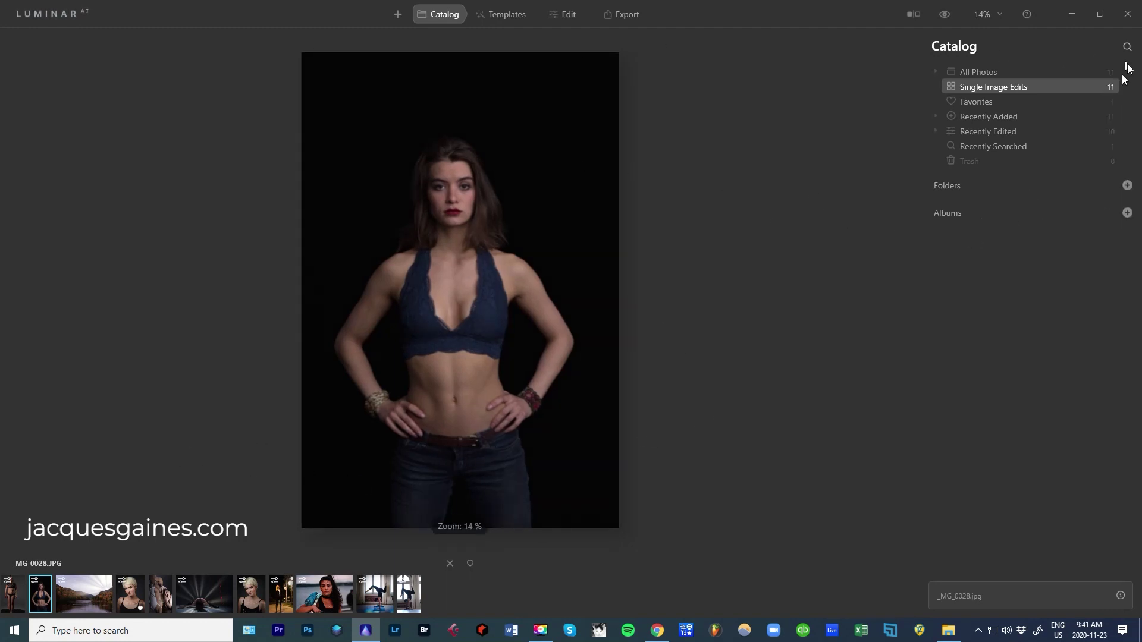
left_click(582, 15)
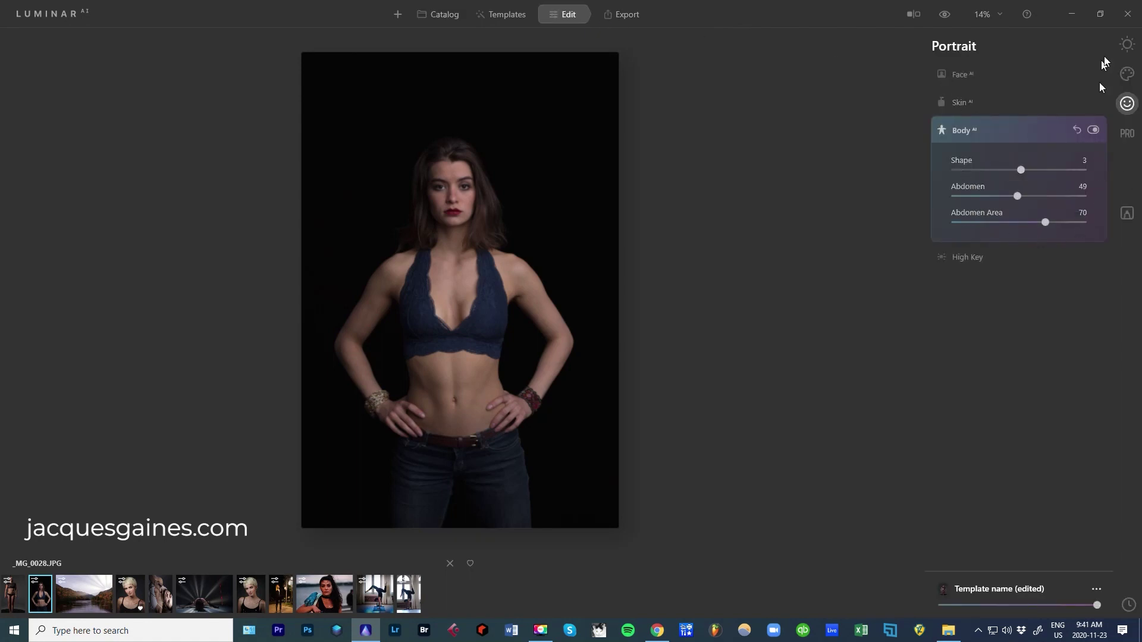
left_click(1127, 45)
left_click(968, 74)
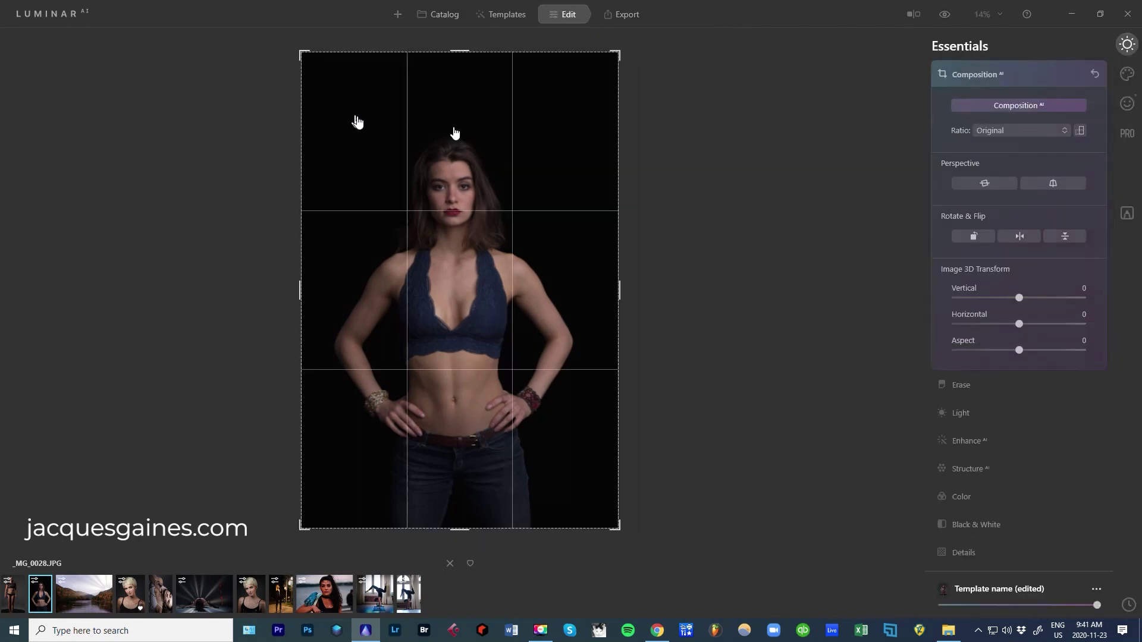
left_click_drag(315, 52, 327, 97)
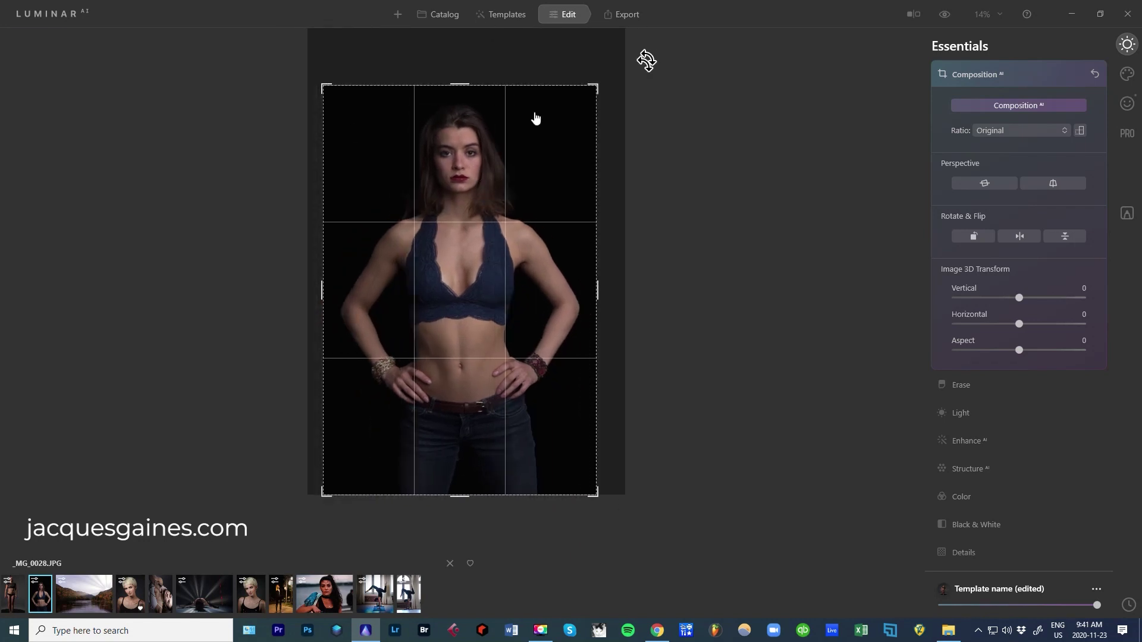
left_click_drag(308, 72, 307, 58)
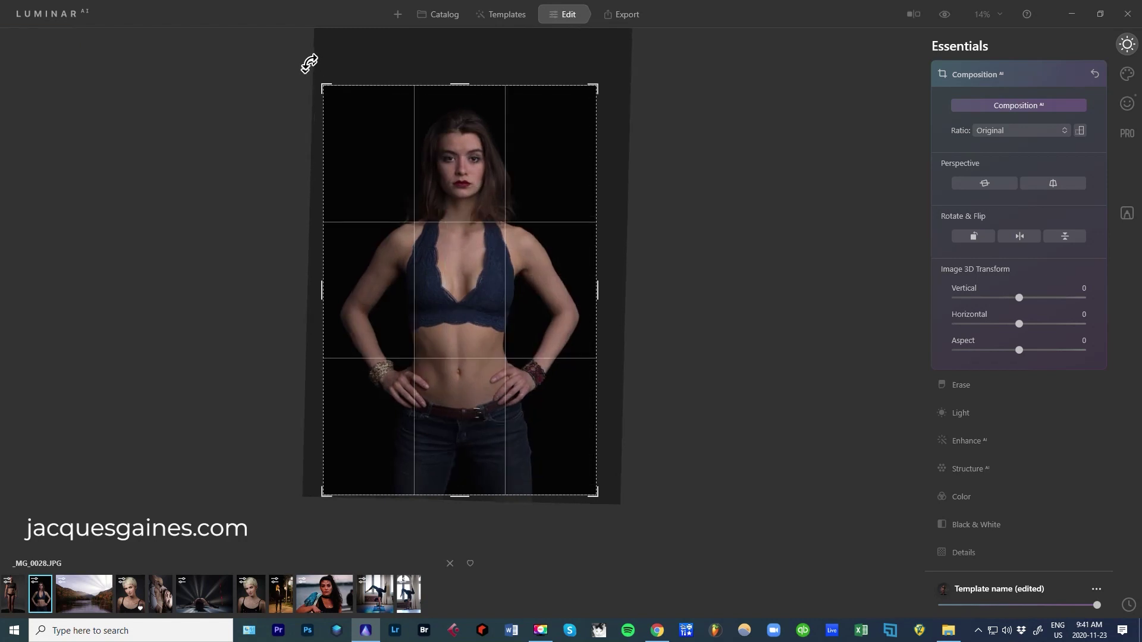
key("Return")
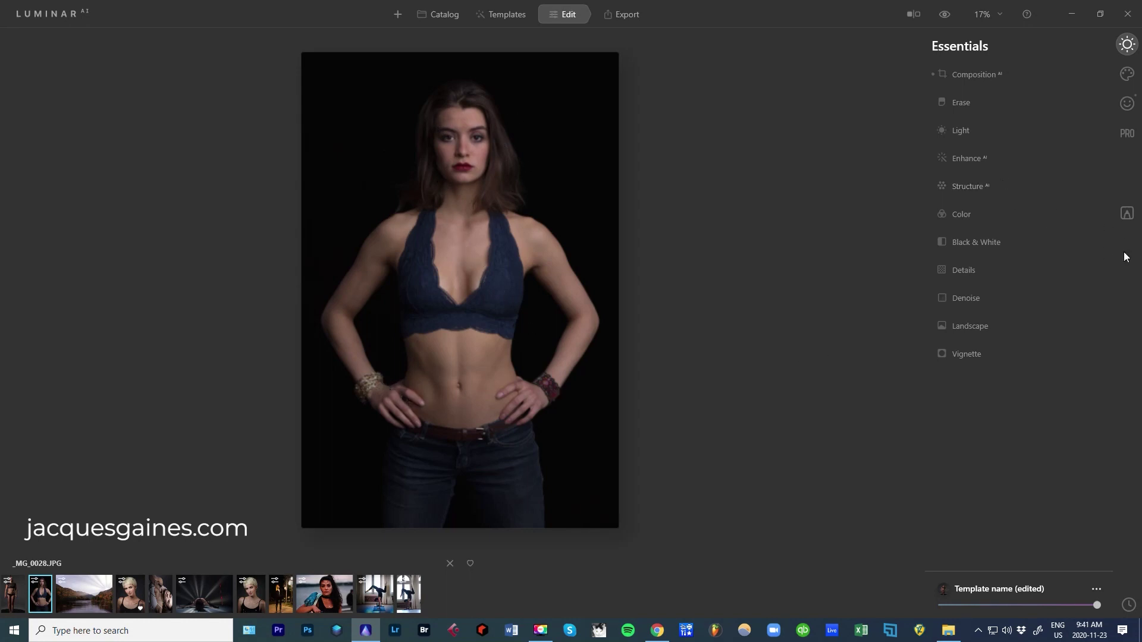
Step: Expand Body AI on the second portrait and set Abdomen to 0, then 46
left_click(1126, 105)
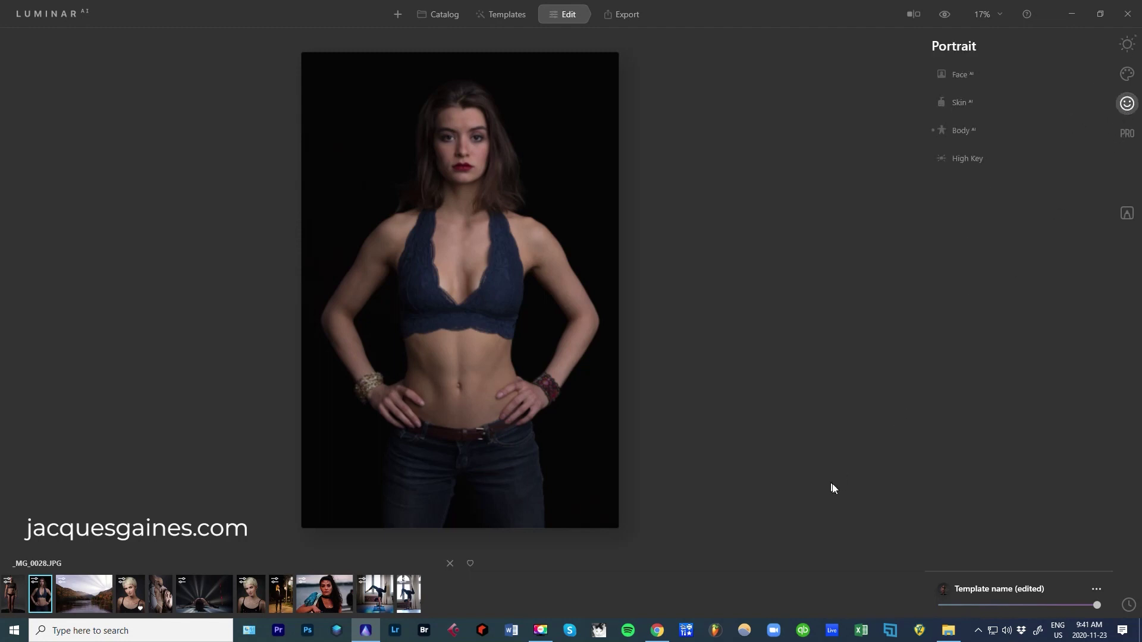
left_click(952, 130)
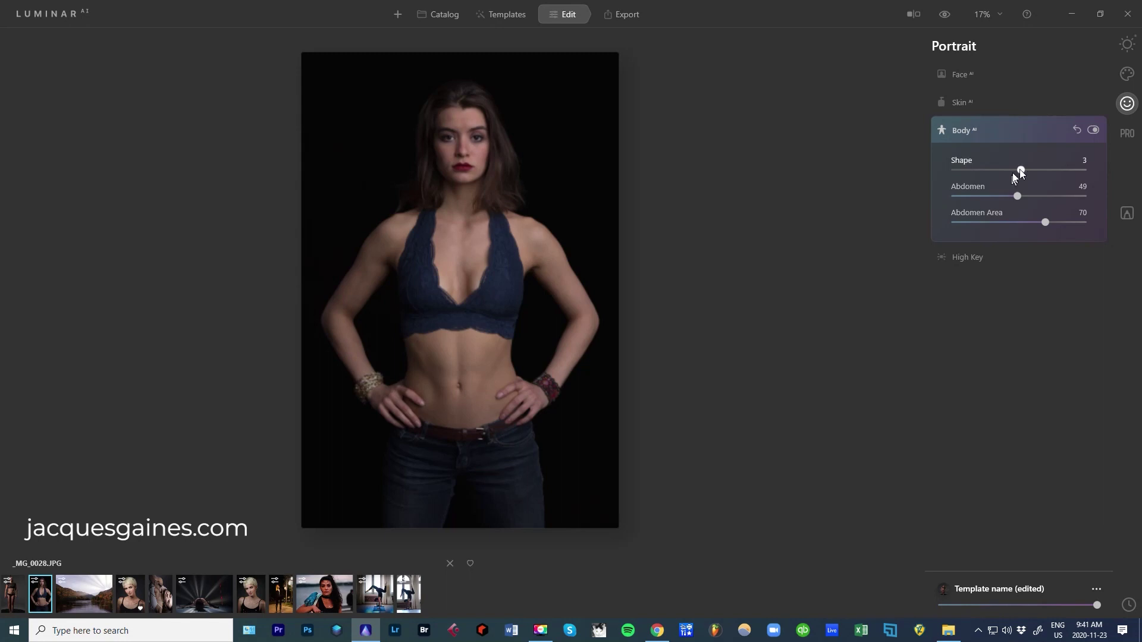
left_click_drag(1014, 198, 935, 197)
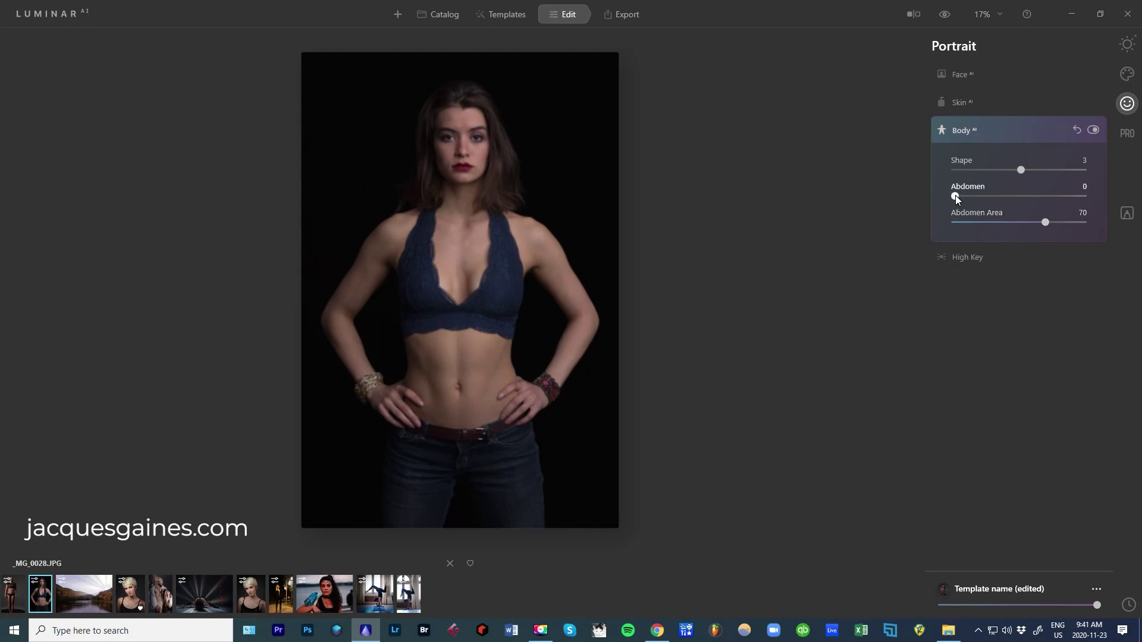
left_click_drag(954, 196, 1013, 197)
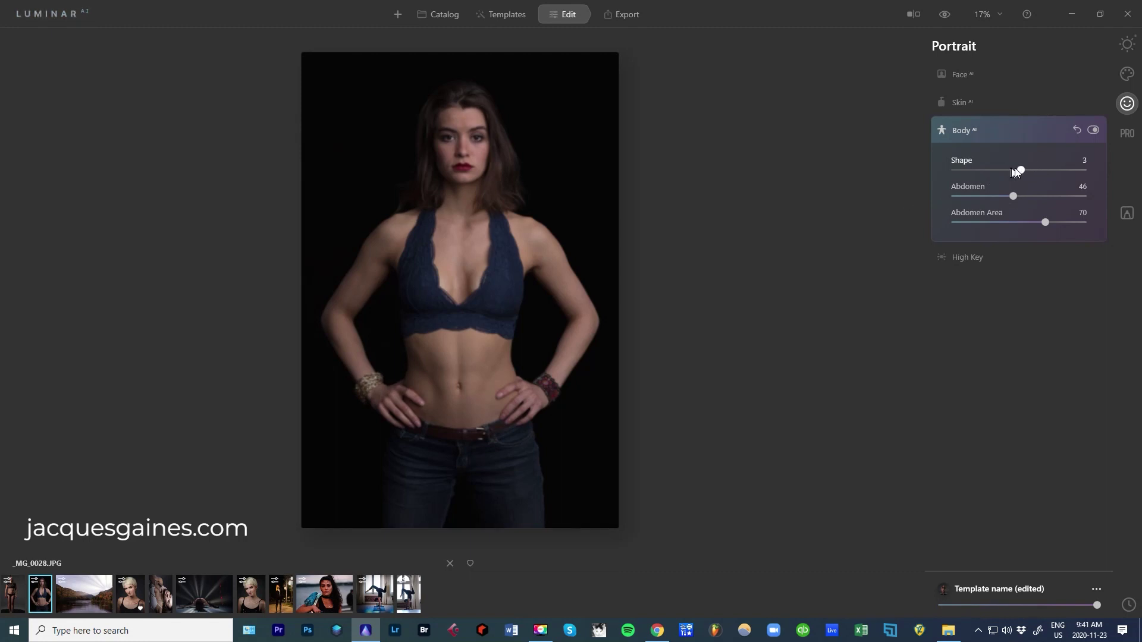
Step: Drag Body AI Shape into the negative range, around -38
left_click_drag(1020, 171, 995, 168)
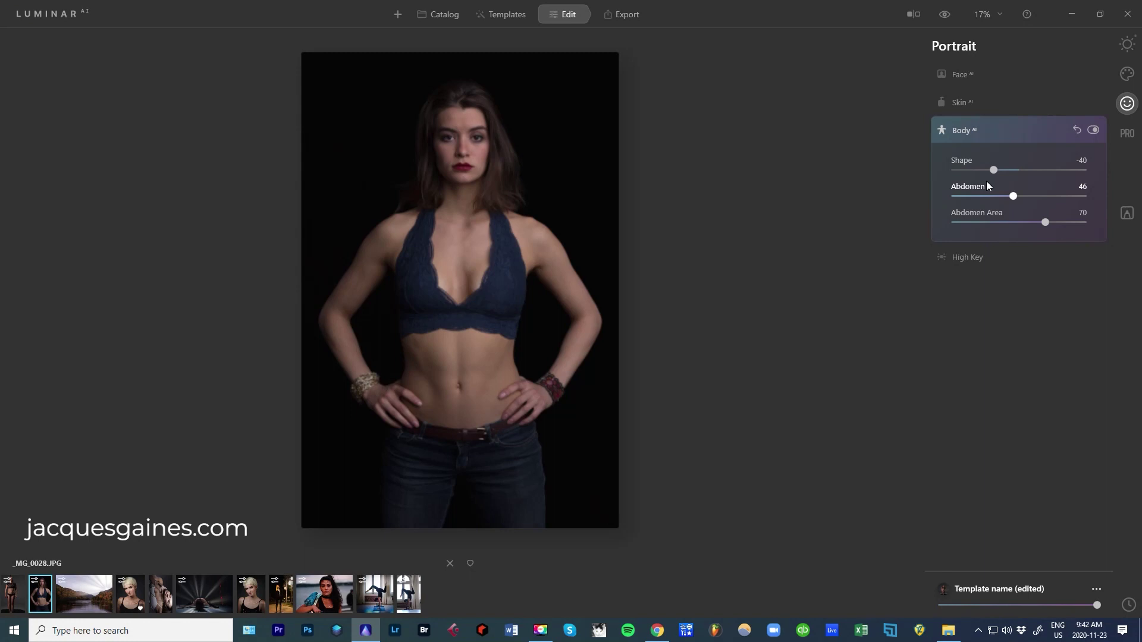
left_click_drag(994, 170, 1007, 170)
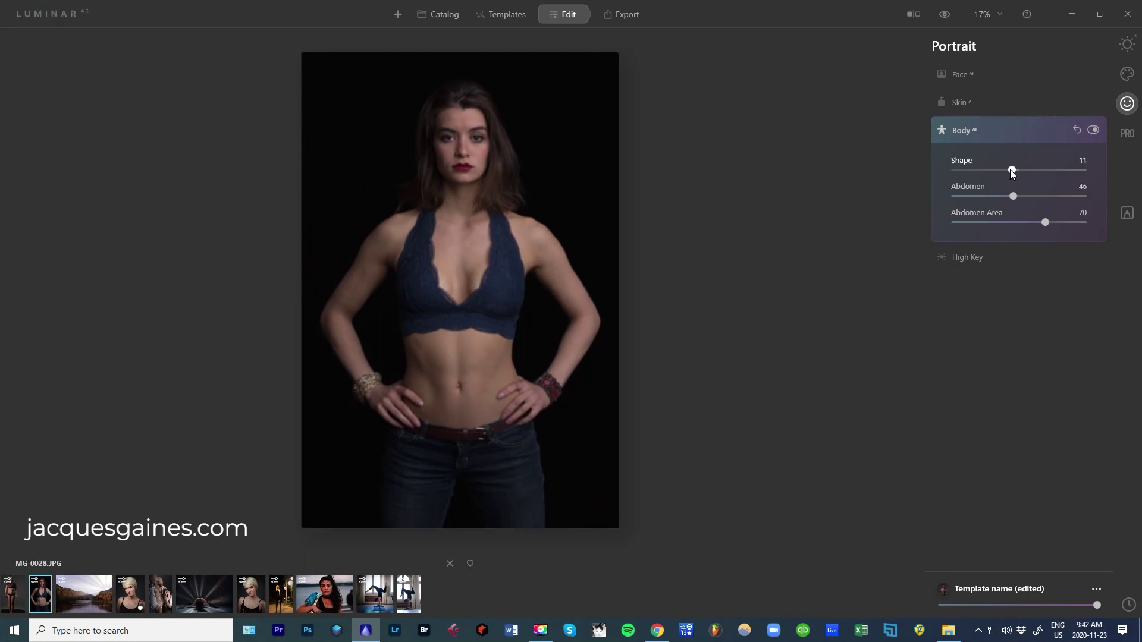
left_click_drag(1012, 173, 997, 170)
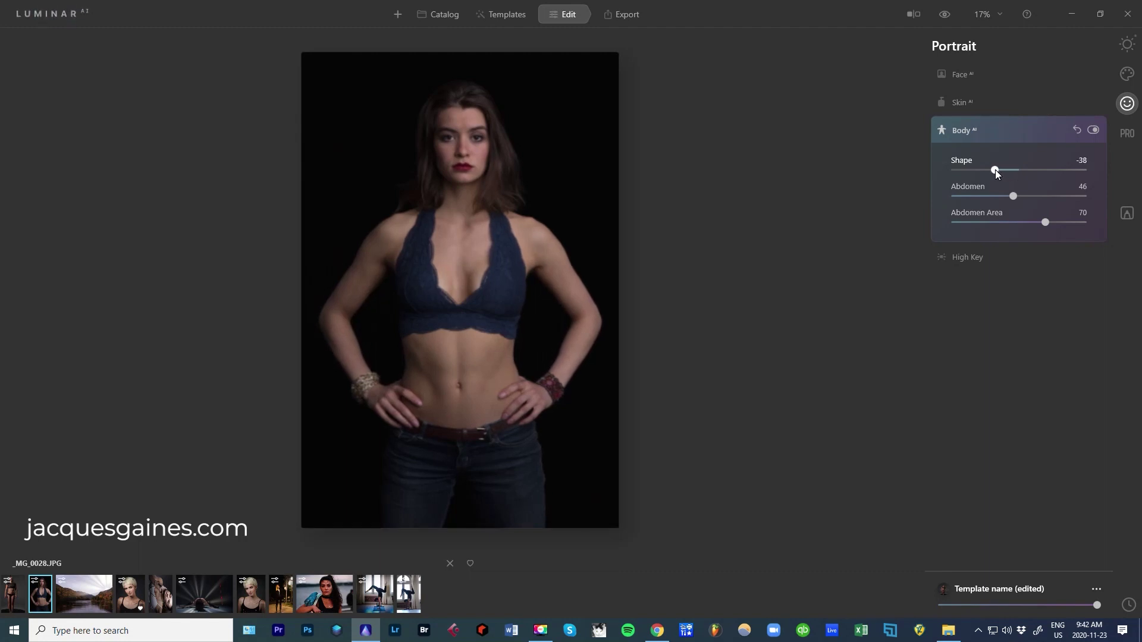
Step: Push Shape up to 68 then back to 6, and set Abdomen to 57
left_click_drag(995, 169, 1062, 170)
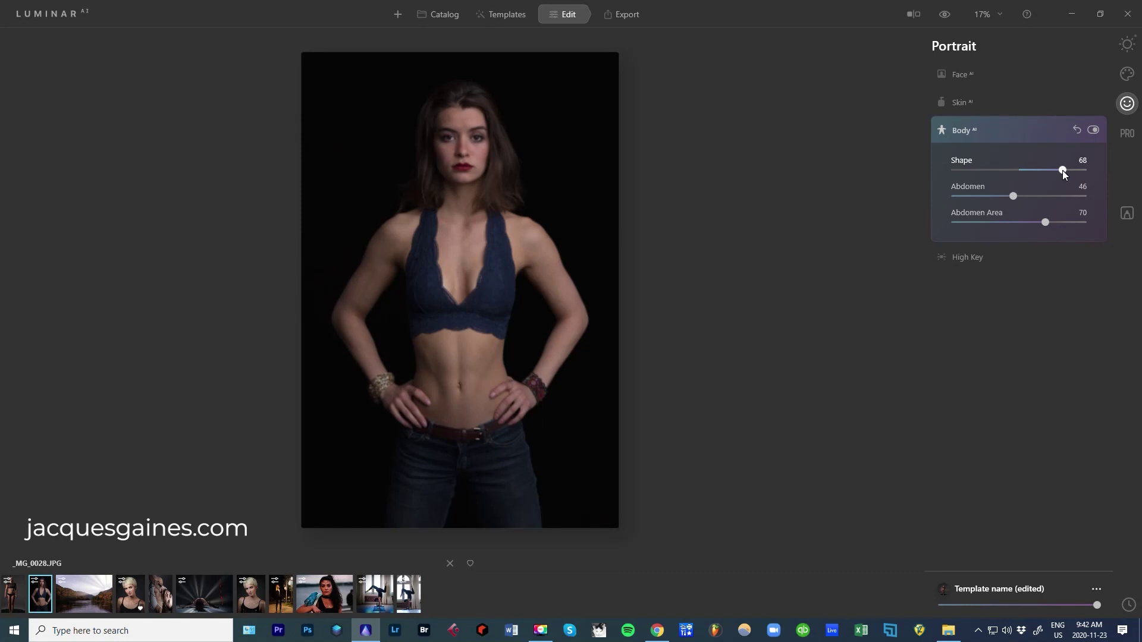
left_click_drag(1062, 170, 1043, 195)
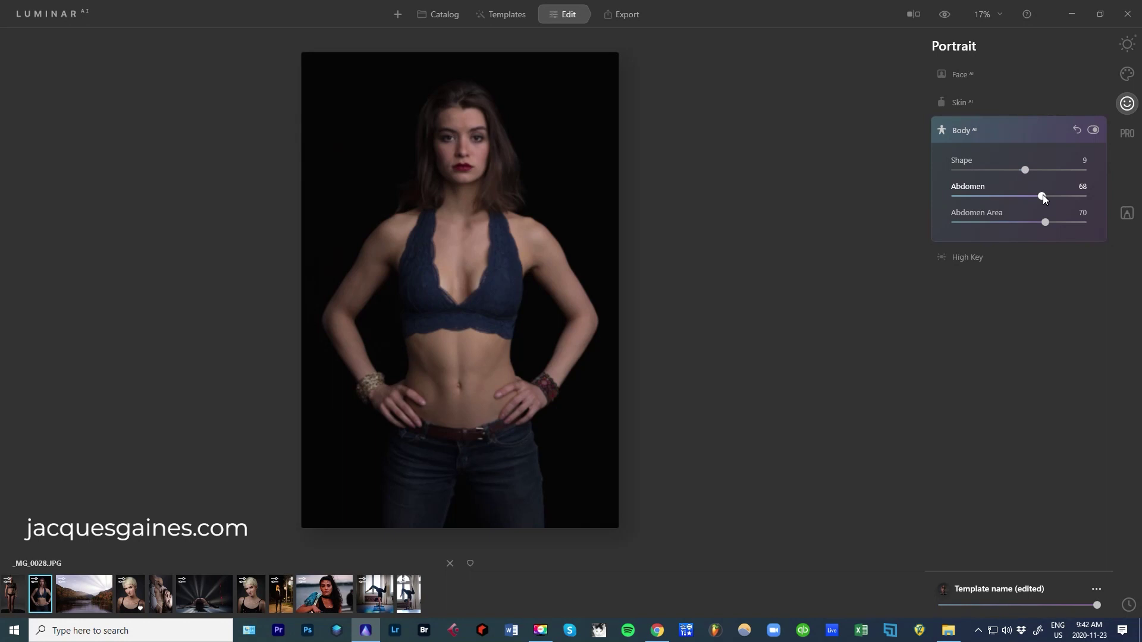
left_click_drag(1043, 196, 1021, 170)
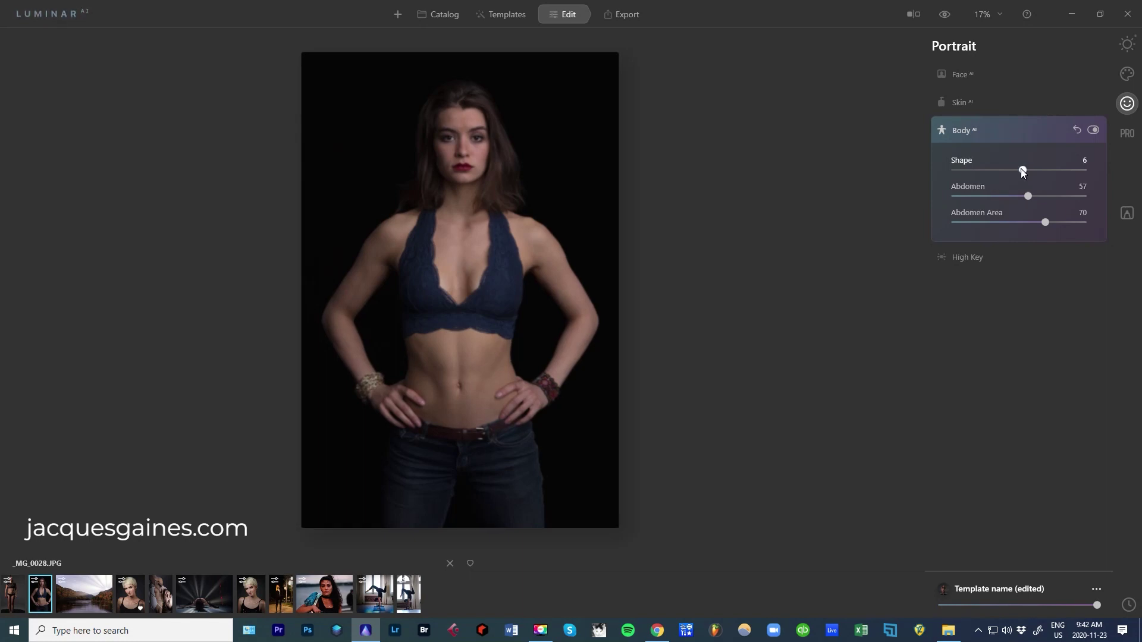